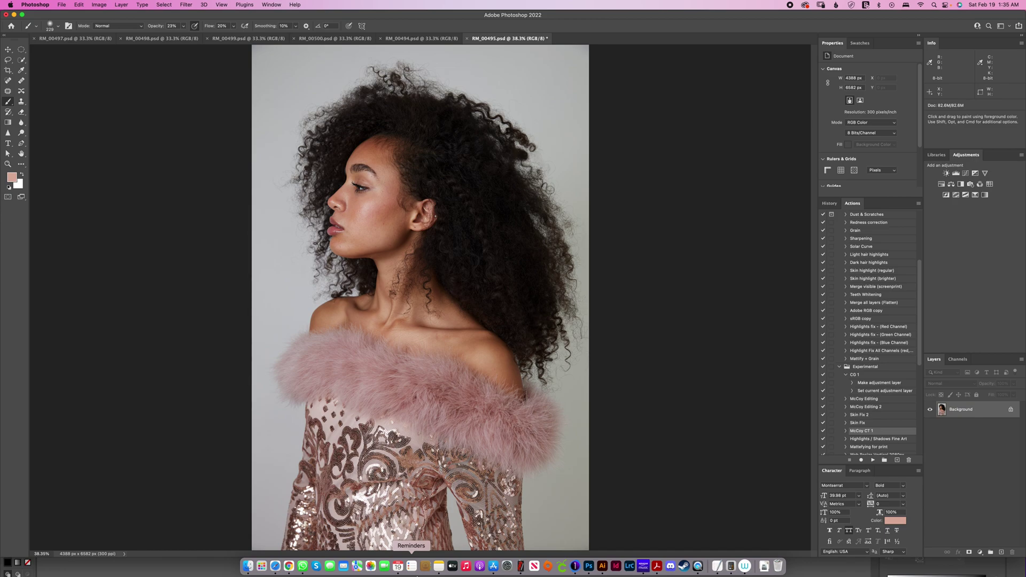
Run the Skin Fix 2 action on the portrait.
key(super+equal)
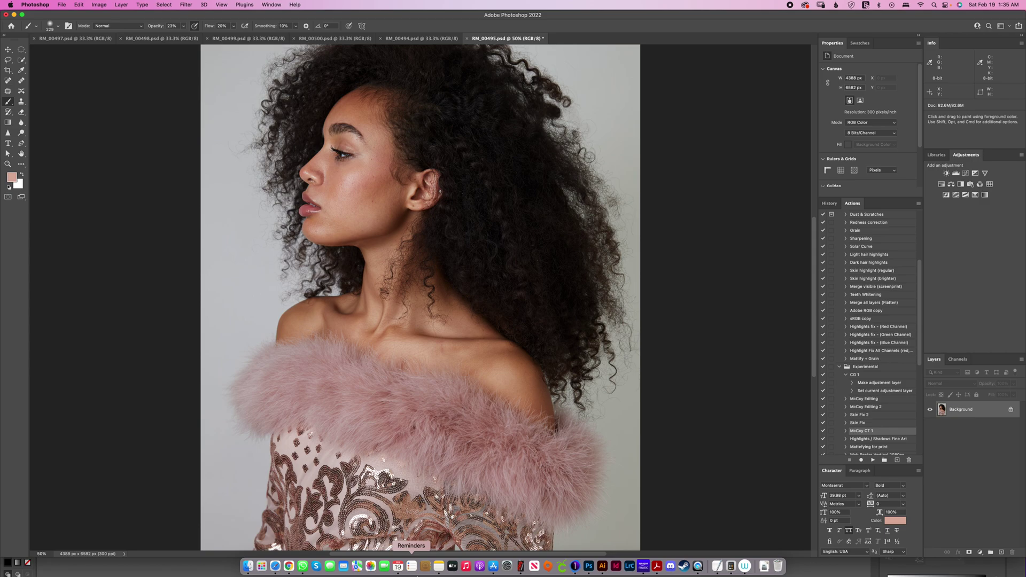
drag(590, 172, 623, 280)
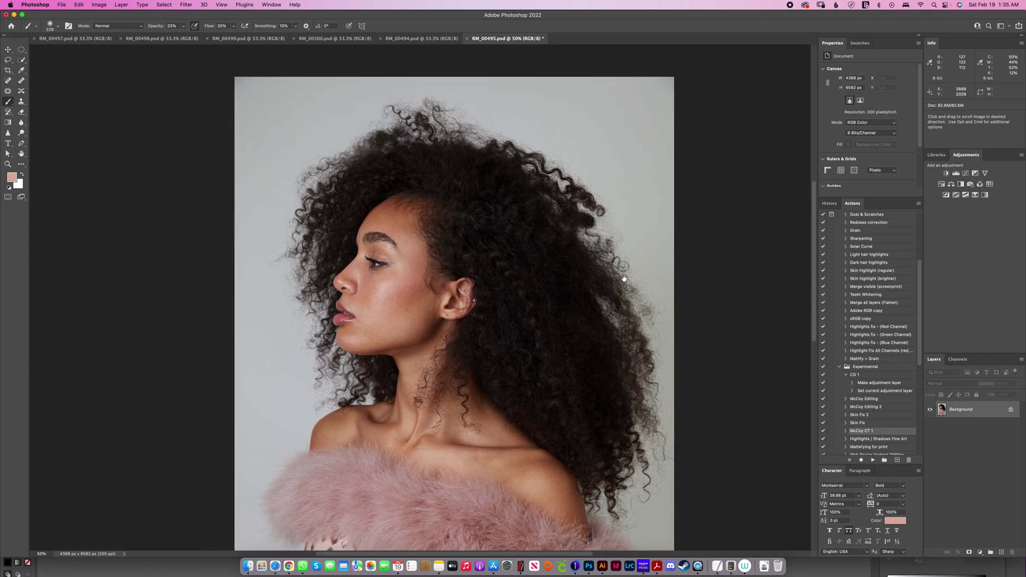
click(863, 415)
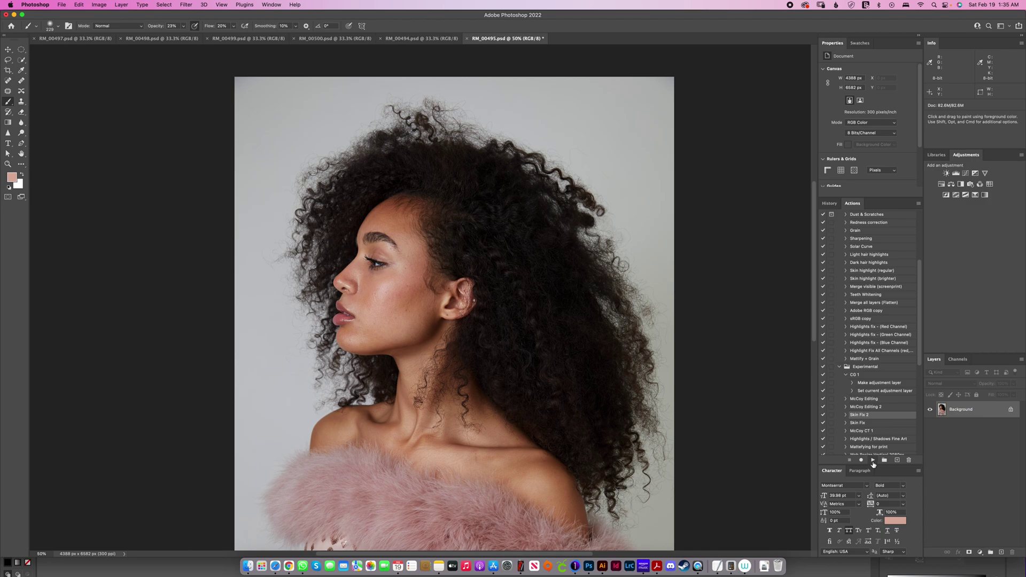
click(873, 461)
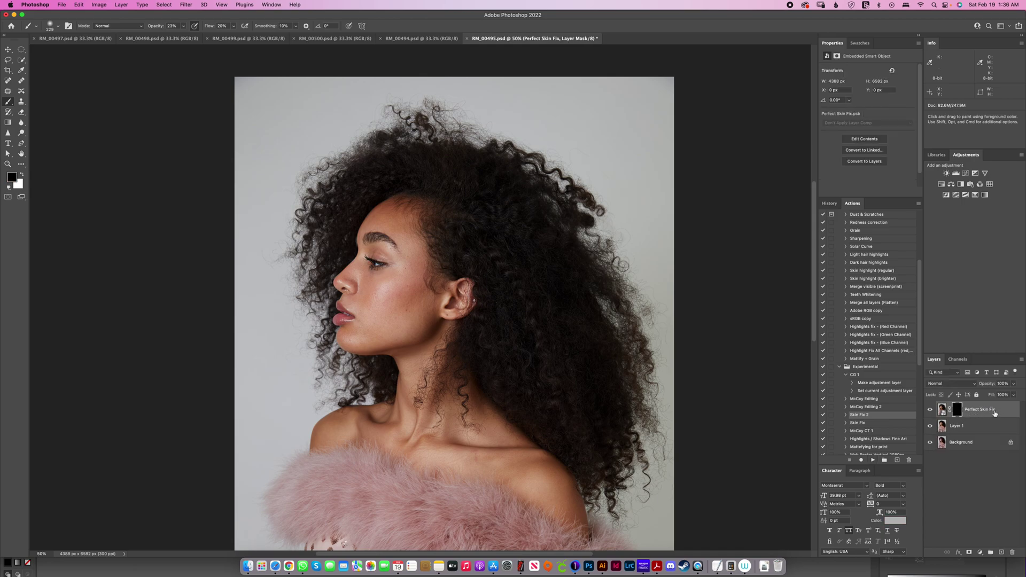
Compare the portrait with the Perfect Skin Fix layer and Layer 1 hidden and shown.
click(965, 429)
click(929, 410)
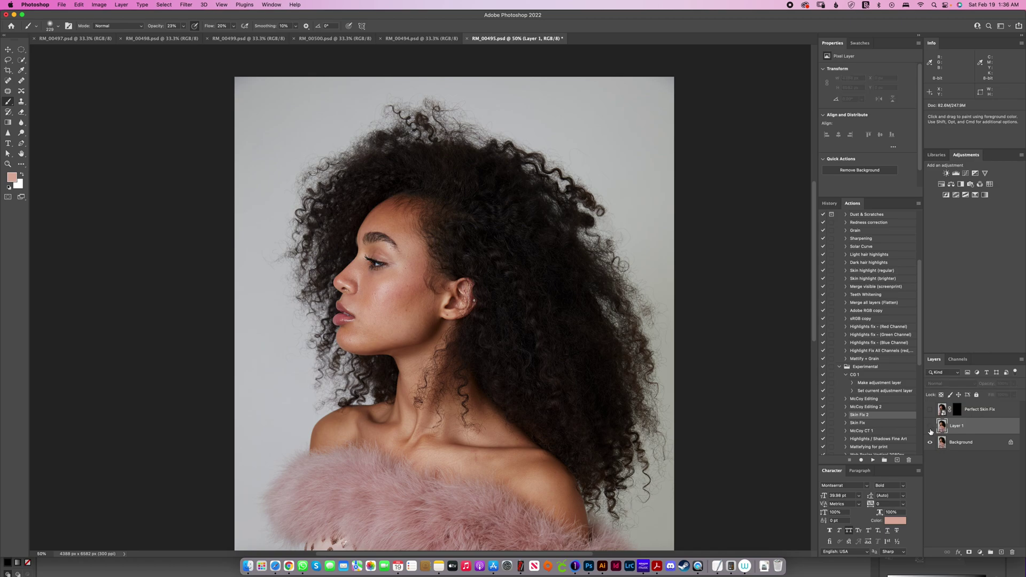
click(929, 409)
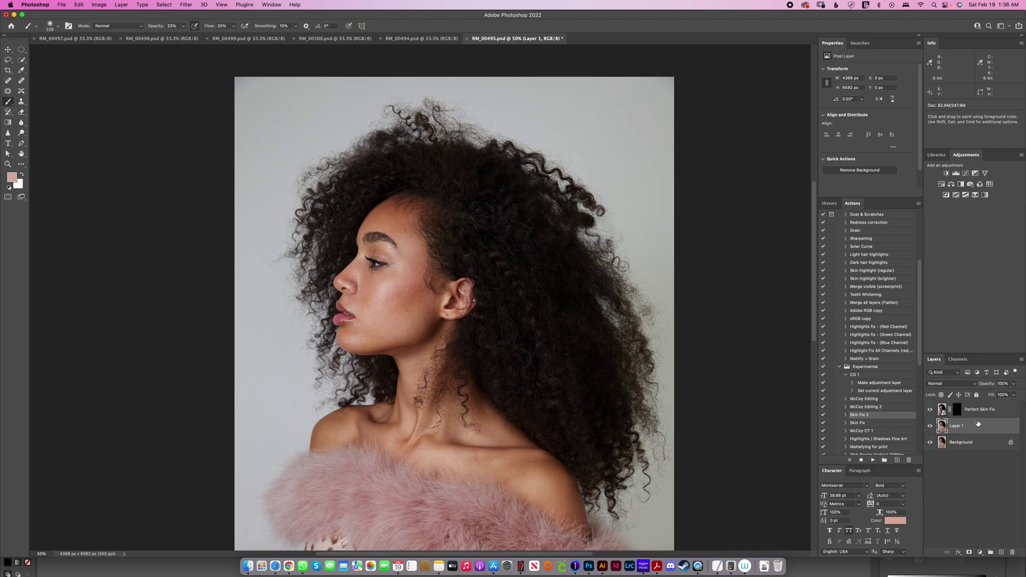
Select the Perfect Skin Fix layer's mask and set the Brush tool to 100% opacity and 10% flow.
click(959, 410)
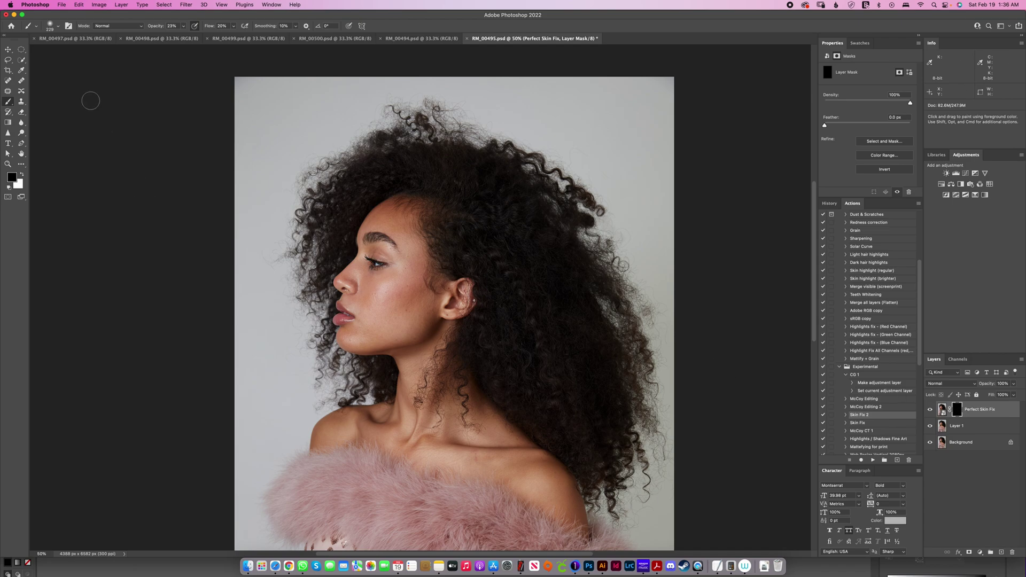
right_click(8, 101)
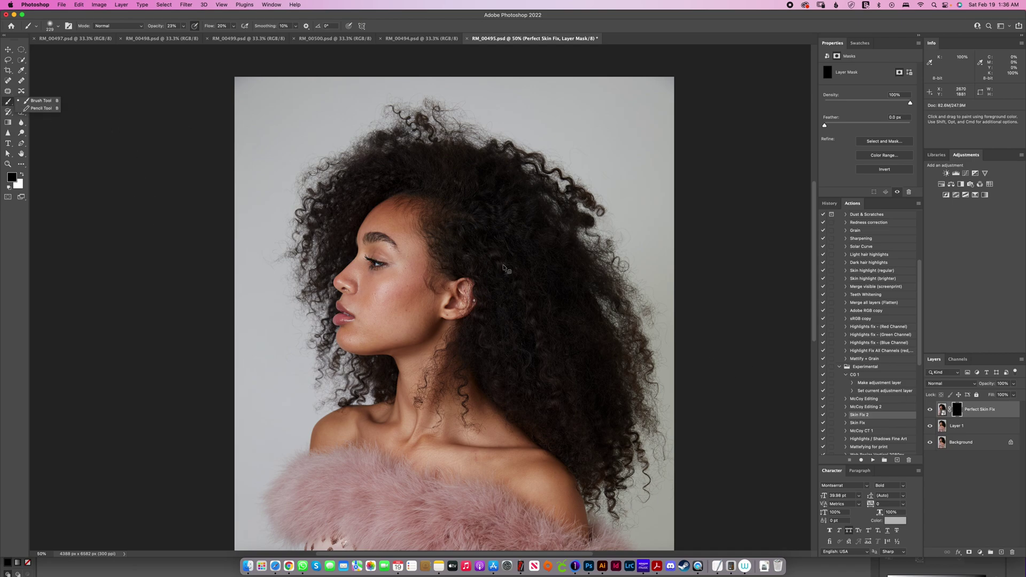
right_click(507, 270)
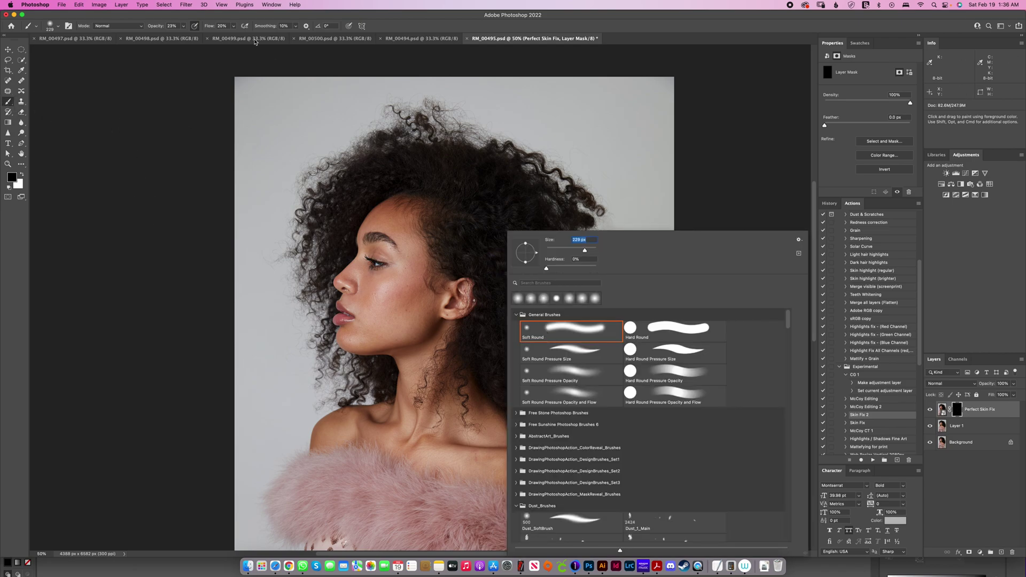
click(222, 26)
text(0)
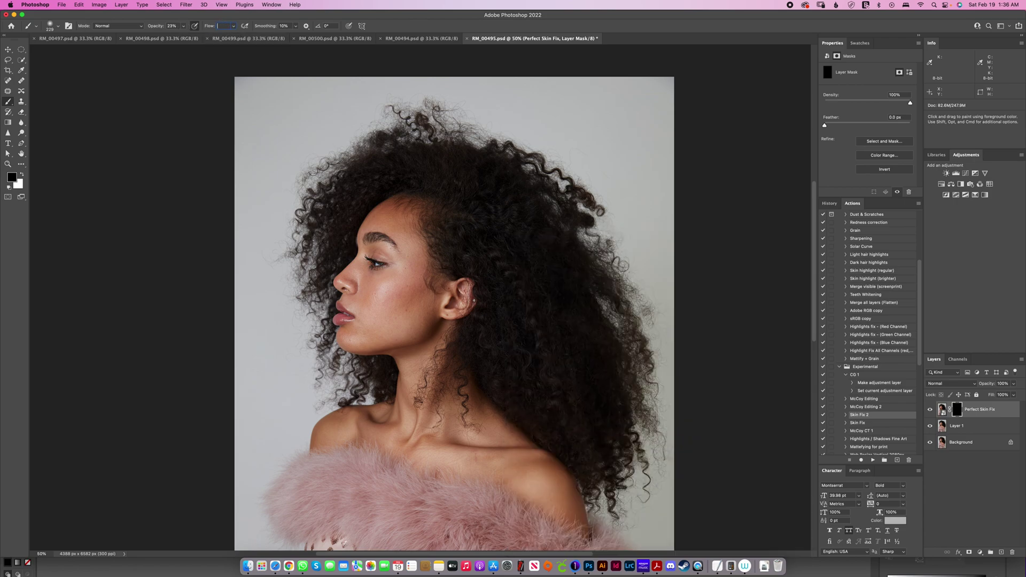
text(0)
key(shift+Tab)
text(100)
Paint white on the Perfect Skin Fix mask over the nose and cheek to reveal the skin smoothing.
key(super+plus)
key(super+plus)
key(super+plus)
drag(386, 314, 531, 279)
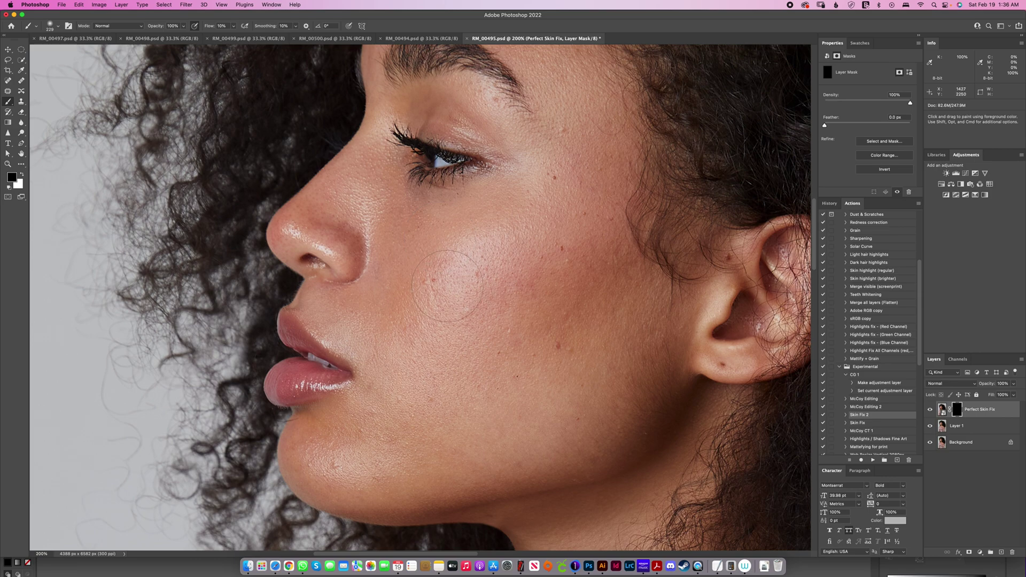
key(x)
mouse_move(296, 243)
mouse_down()
mouse_move(337, 237)
mouse_move(284, 226)
mouse_up()
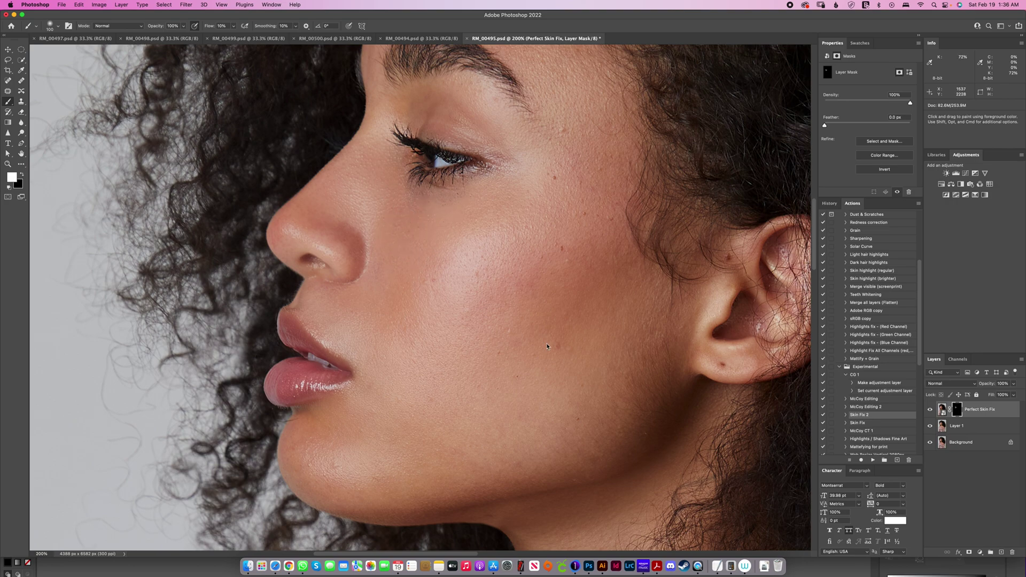
Paint white on the mask over the forehead, temple and outer cheek, resizing the brush to fit each area.
mouse_move(552, 418)
ctrl+alt+mouse_down()
mouse_move(598, 418)
mouse_move(540, 428)
mouse_move(447, 472)
ctrl+alt+mouse_up()
scroll(586, 231, up, 5)
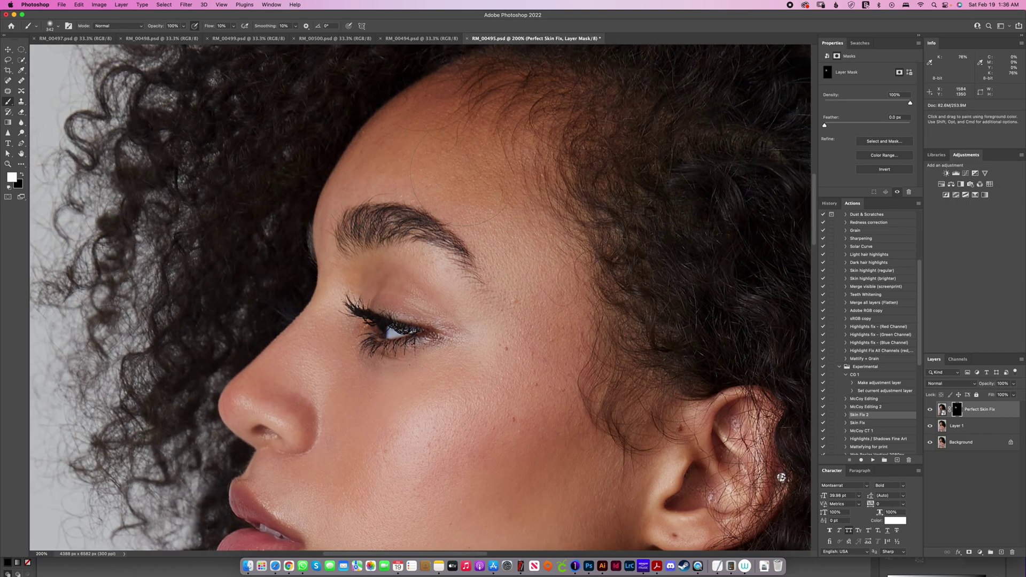
drag(554, 409, 490, 334)
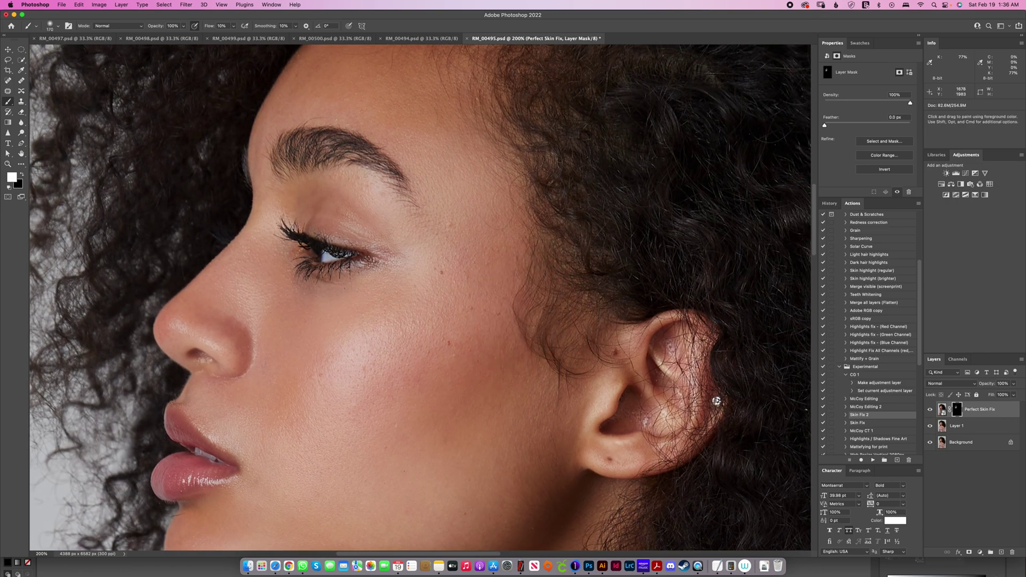
ctrl+alt+drag(635, 427, 598, 426)
drag(497, 442, 524, 424)
mouse_move(376, 419)
mouse_down()
mouse_move(485, 389)
mouse_move(502, 423)
mouse_up()
ctrl+alt+drag(428, 347, 408, 346)
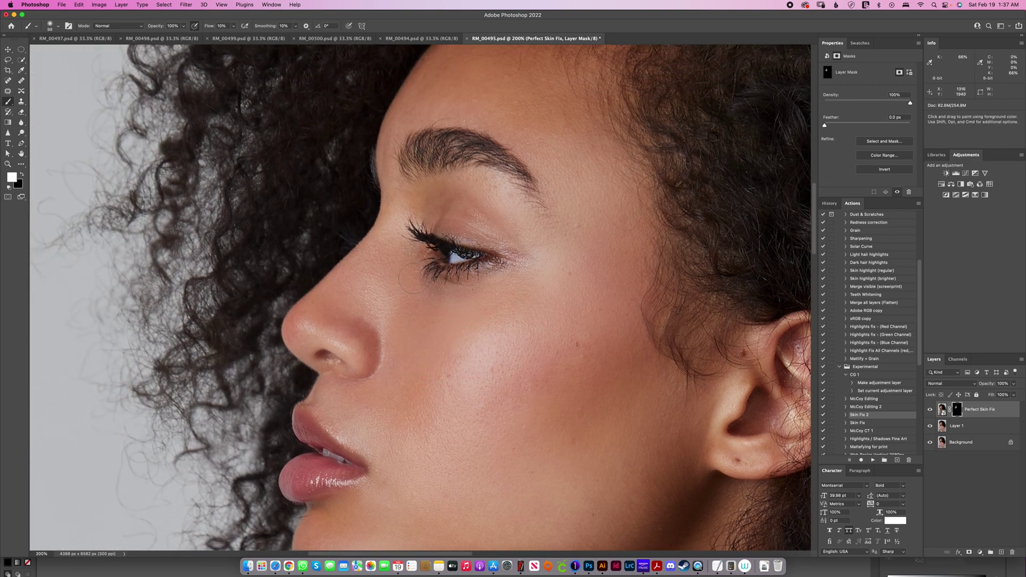
Reveal the skin smoothing over the chin, jaw, neck, chest and shoulders by painting white on the mask with a larger brush.
scroll(381, 242, down, 5)
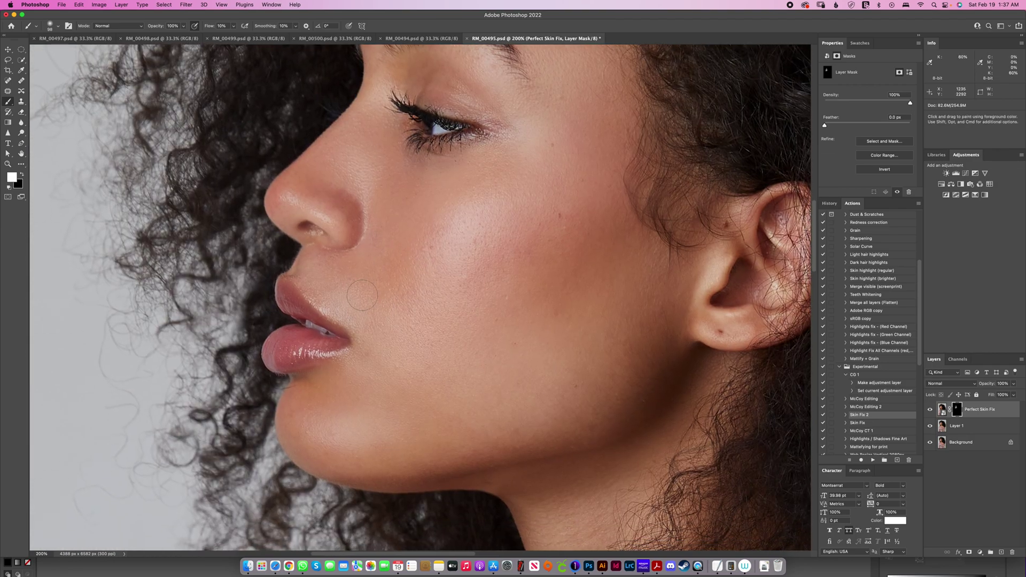
ctrl+alt+drag(561, 435, 566, 428)
scroll(504, 271, down, 10)
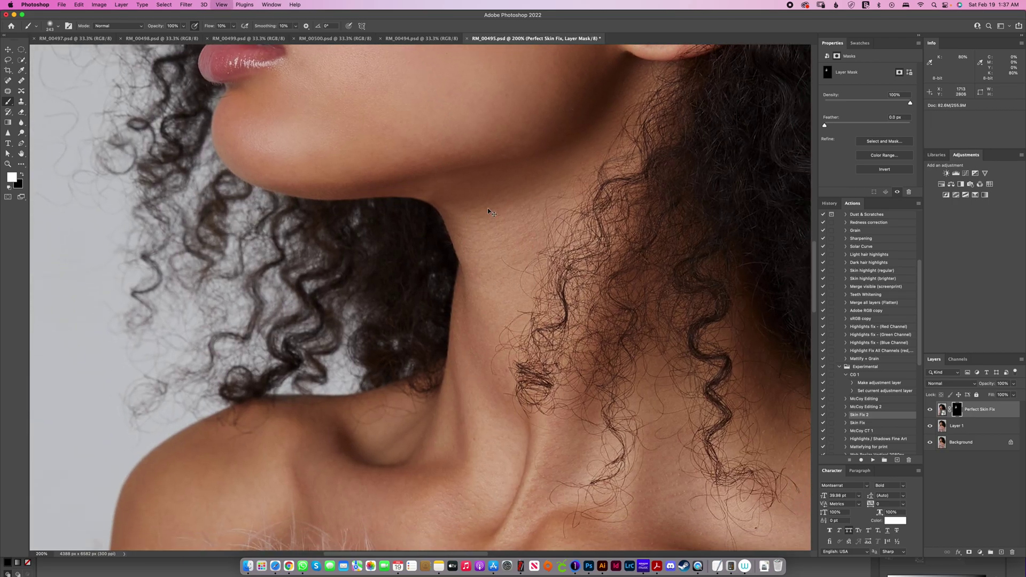
key(super+minus)
key(super+minus)
drag(401, 398, 424, 384)
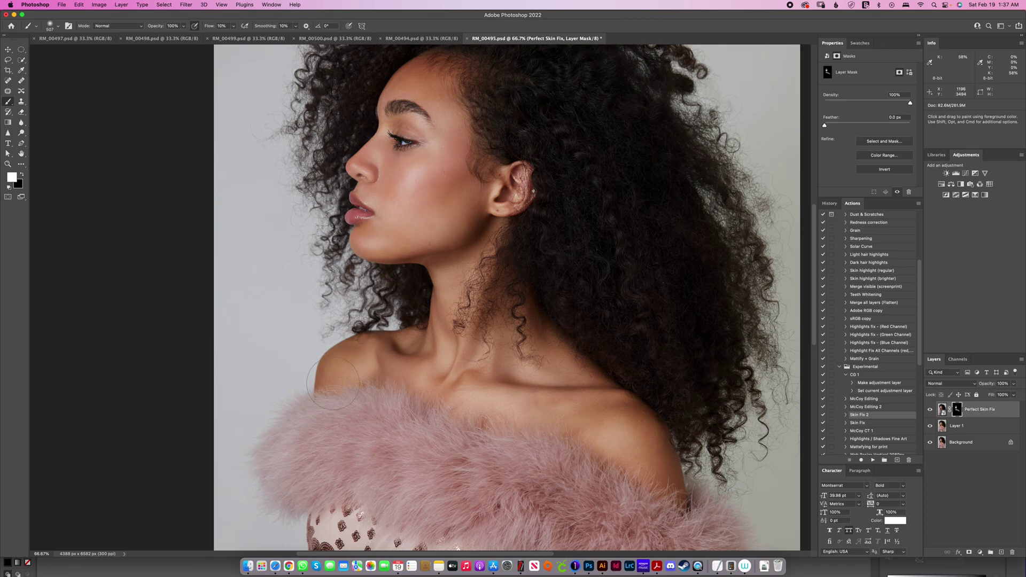
drag(527, 442, 600, 458)
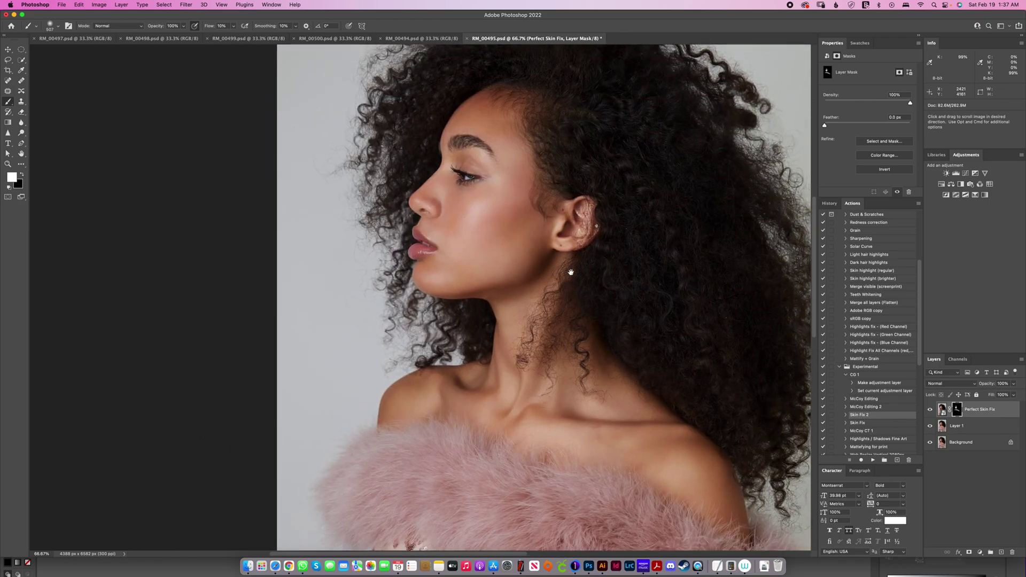
Examine the face close up and compare it with the Perfect Skin Fix layer hidden and shown.
key(super+equal)
key(super+equal)
drag(572, 278, 418, 477)
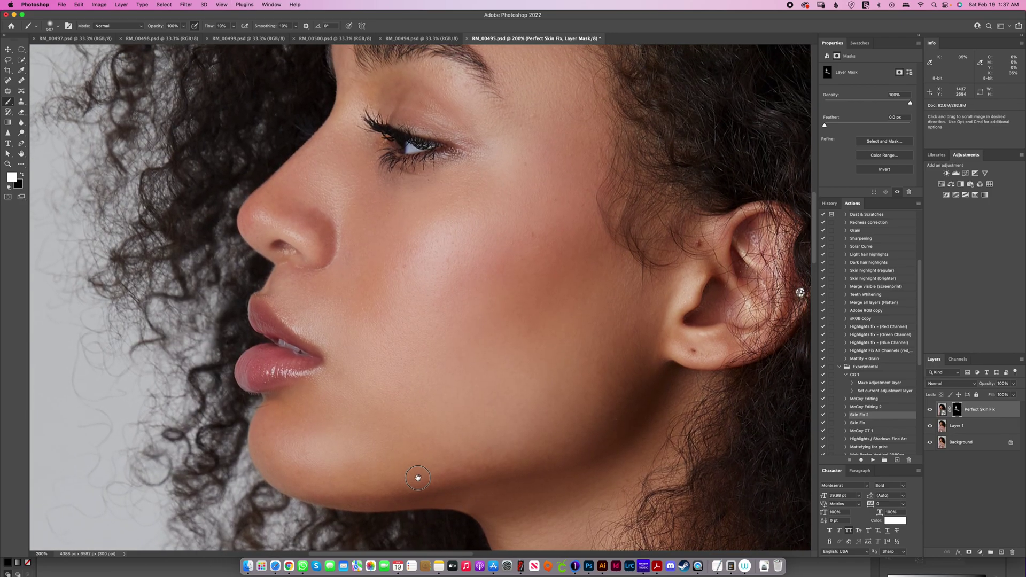
drag(685, 217, 642, 442)
mouse_move(572, 410)
mouse_down()
mouse_move(633, 166)
mouse_move(631, 184)
mouse_up()
click(930, 409)
click(930, 410)
click(930, 409)
click(930, 410)
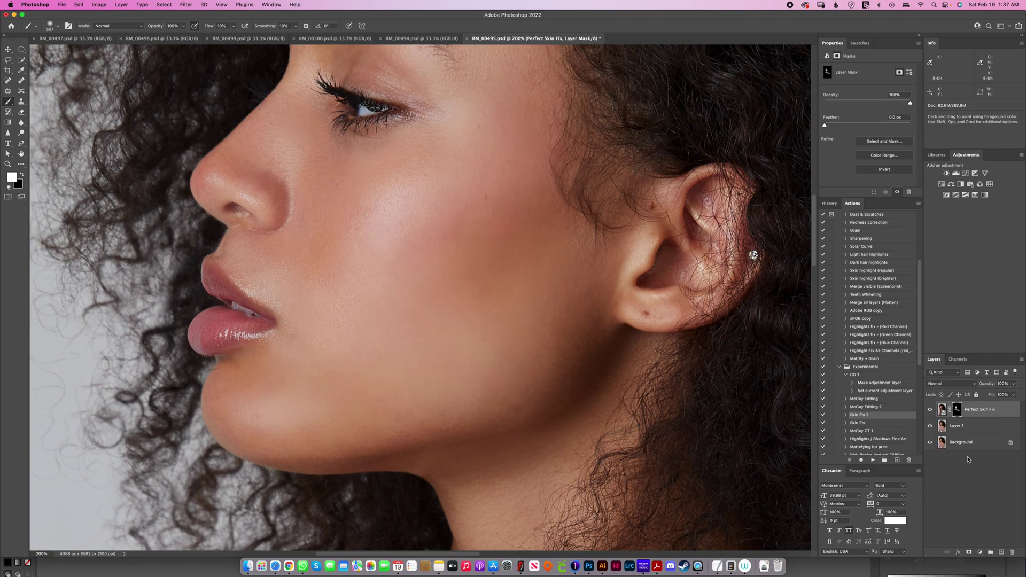
Add a new empty layer above Perfect Skin Fix and heal the spot on the chin with the Spot Healing Brush.
click(1001, 552)
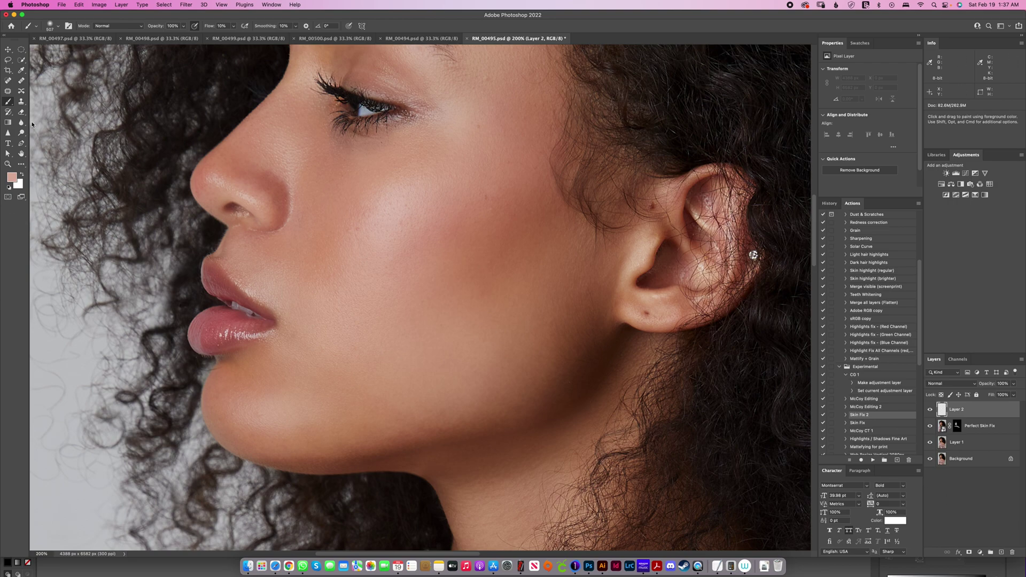
click(6, 81)
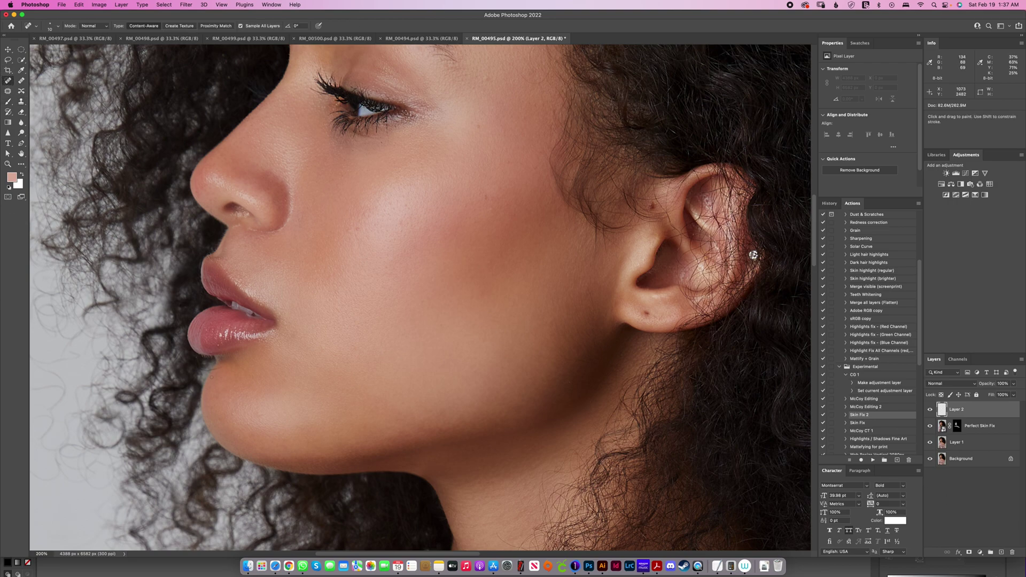
right_click(214, 375)
key(Escape)
drag(208, 370, 220, 368)
Heal the small blemishes on the forehead, around the brow and on the temple with the Spot Healing Brush.
scroll(522, 431, up, 10)
mouse_move(432, 143)
mouse_down()
mouse_move(493, 137)
mouse_move(447, 154)
mouse_move(492, 149)
mouse_up()
mouse_move(484, 169)
mouse_down()
mouse_move(492, 131)
mouse_move(486, 146)
mouse_up()
drag(479, 154, 475, 165)
mouse_move(490, 166)
mouse_down()
mouse_move(496, 157)
mouse_move(538, 163)
mouse_move(553, 199)
mouse_up()
drag(536, 226, 535, 198)
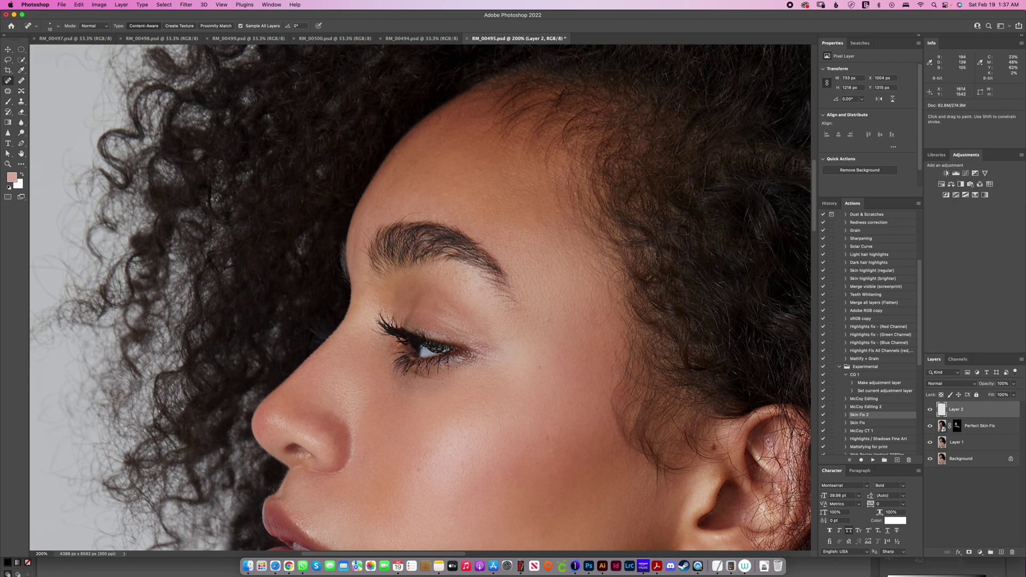
drag(409, 217, 429, 211)
mouse_move(570, 308)
mouse_down()
mouse_move(592, 328)
mouse_move(605, 320)
mouse_move(586, 318)
mouse_move(606, 314)
mouse_move(594, 286)
mouse_move(595, 305)
mouse_move(603, 278)
mouse_up()
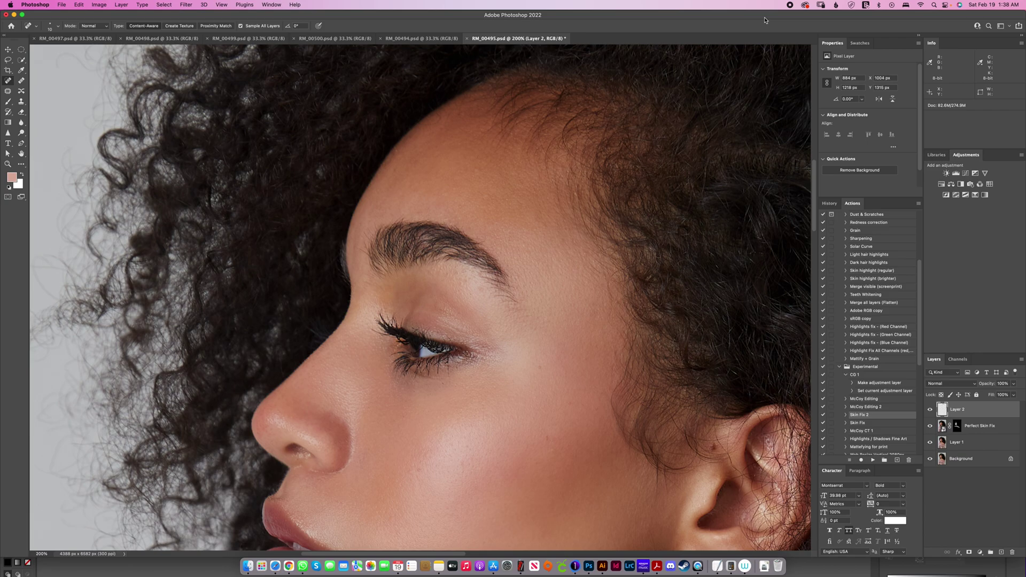
Run the Frequency separation - 8 bit action on the retouched portrait.
key(super+minus)
key(super+minus)
drag(538, 344, 563, 189)
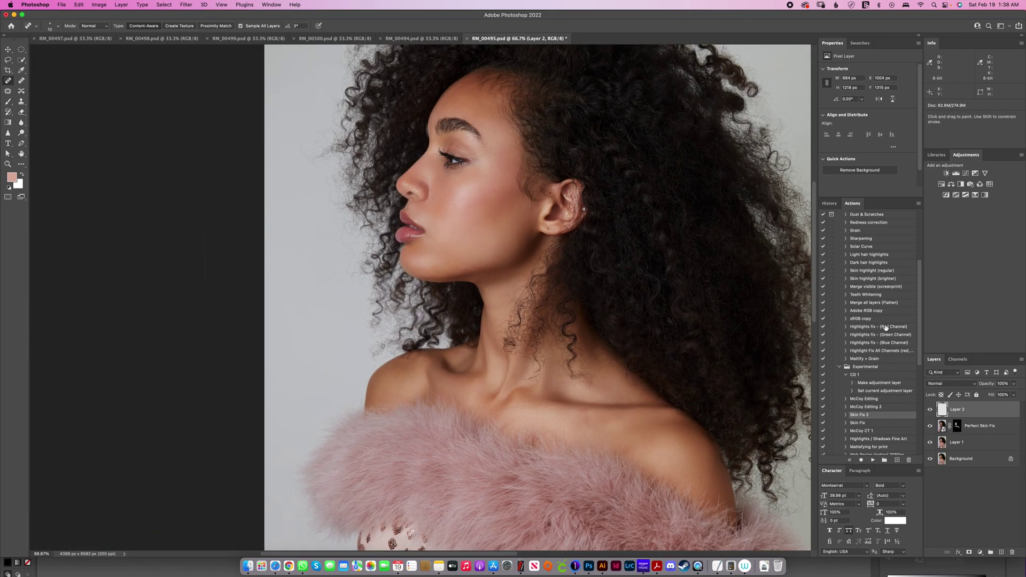
scroll(915, 238, up, 4)
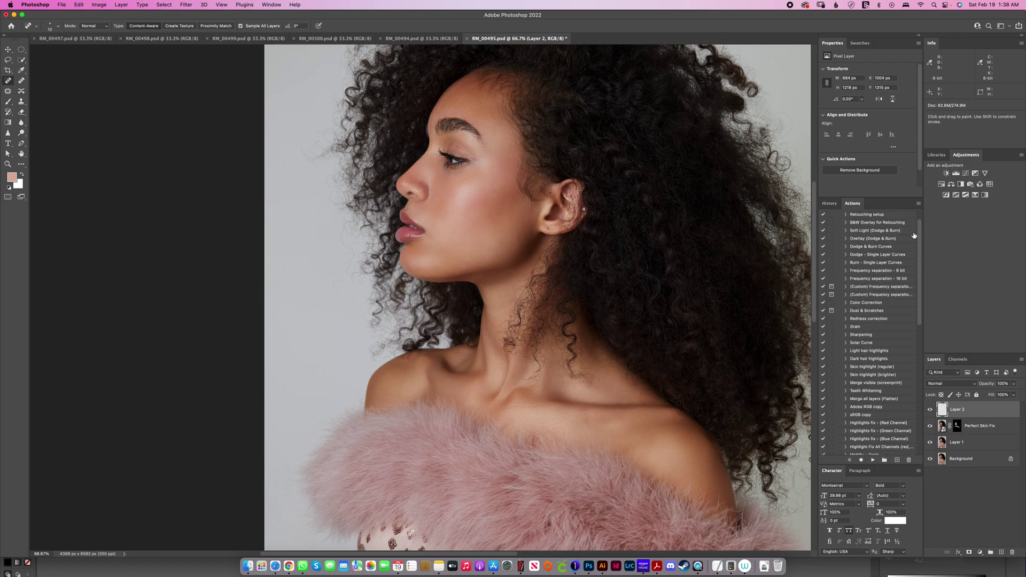
click(876, 271)
Even out the skin under the eye and on the eyelid by brushing sampled skin tones onto the "Brush here" layer at 30% opacity.
key(super+plus)
key(super+plus)
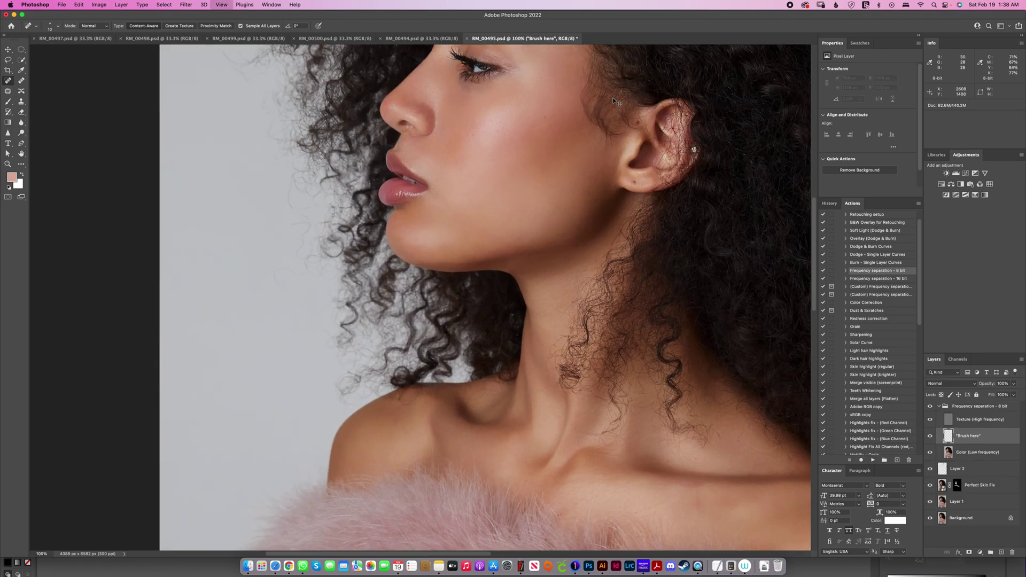
drag(598, 187, 541, 542)
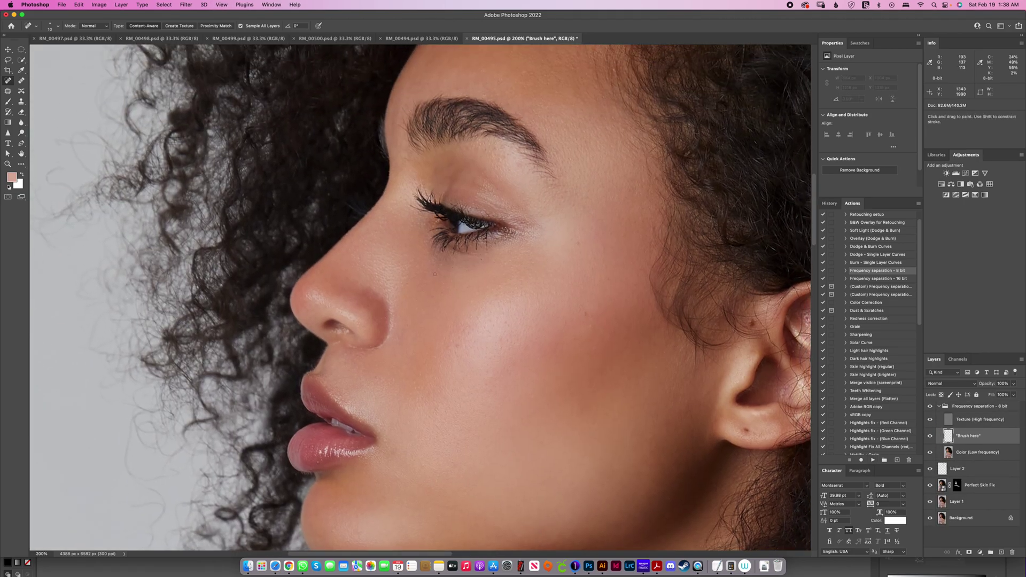
key(b)
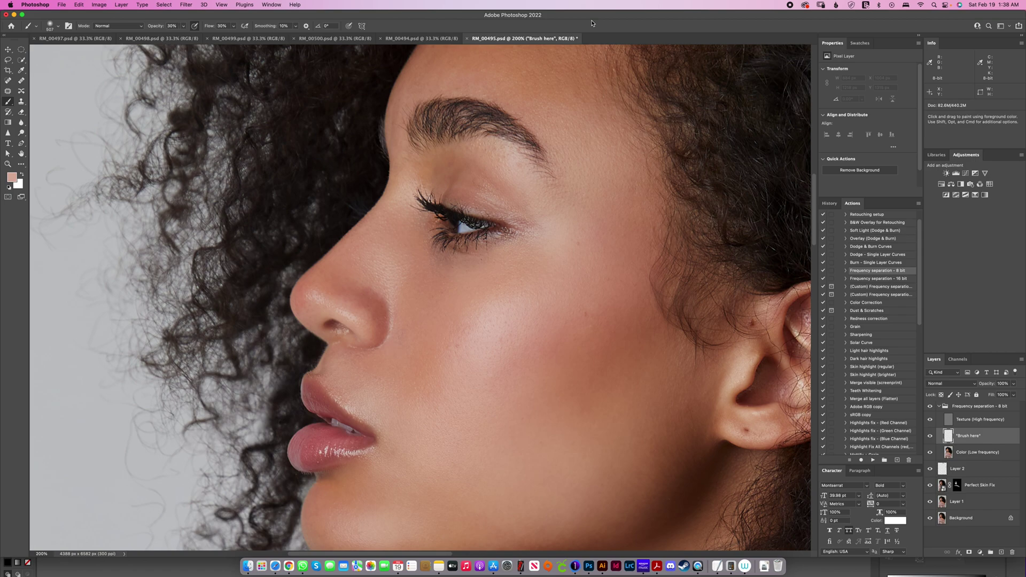
mouse_move(542, 287)
mouse_down()
mouse_move(446, 294)
mouse_move(402, 283)
mouse_move(458, 256)
mouse_move(422, 246)
mouse_up()
alt+click(418, 246)
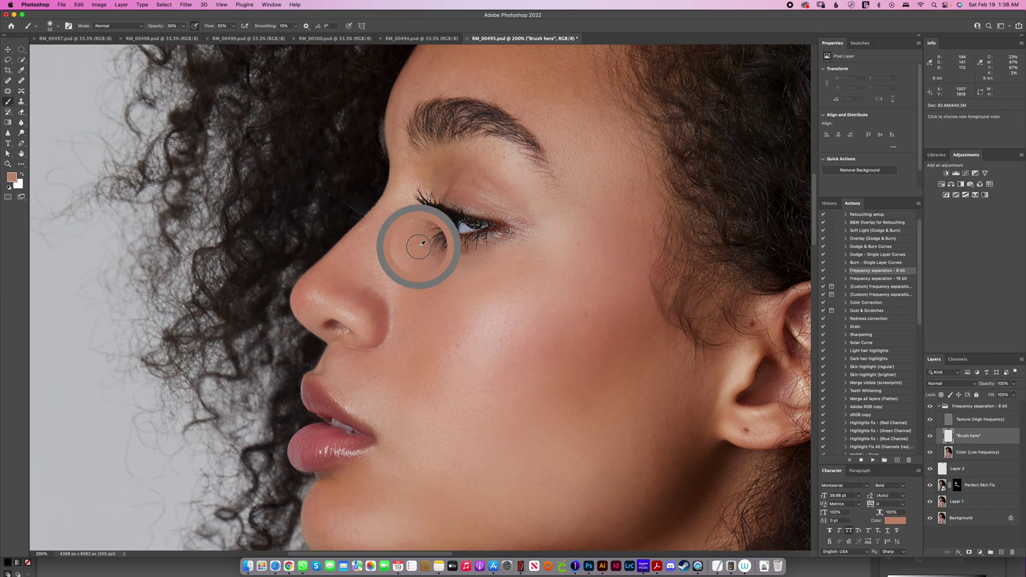
mouse_move(444, 262)
mouse_down()
mouse_move(478, 270)
mouse_move(447, 271)
mouse_move(461, 259)
mouse_move(486, 262)
mouse_move(440, 271)
mouse_move(425, 248)
mouse_move(432, 259)
mouse_move(462, 260)
mouse_move(435, 251)
mouse_move(438, 261)
mouse_move(429, 236)
mouse_move(480, 249)
mouse_move(527, 232)
mouse_move(534, 250)
mouse_move(512, 258)
mouse_up()
alt+click(476, 269)
alt+click(492, 258)
alt+click(452, 190)
drag(452, 191, 481, 195)
Blend the tones of the cheek, jaw and forehead with sampled skin colours and a larger brush on the "Brush here" layer.
key(super+minus)
key(super+minus)
mouse_move(470, 306)
ctrl+alt+mouse_down()
mouse_move(491, 307)
mouse_move(476, 337)
ctrl+alt+mouse_up()
alt+click(470, 306)
mouse_move(411, 372)
mouse_down()
mouse_move(448, 362)
mouse_move(422, 371)
mouse_move(431, 360)
mouse_up()
mouse_move(405, 368)
mouse_down()
mouse_move(458, 343)
mouse_move(458, 363)
mouse_move(502, 337)
mouse_up()
alt+click(456, 364)
alt+click(470, 320)
drag(448, 222, 455, 204)
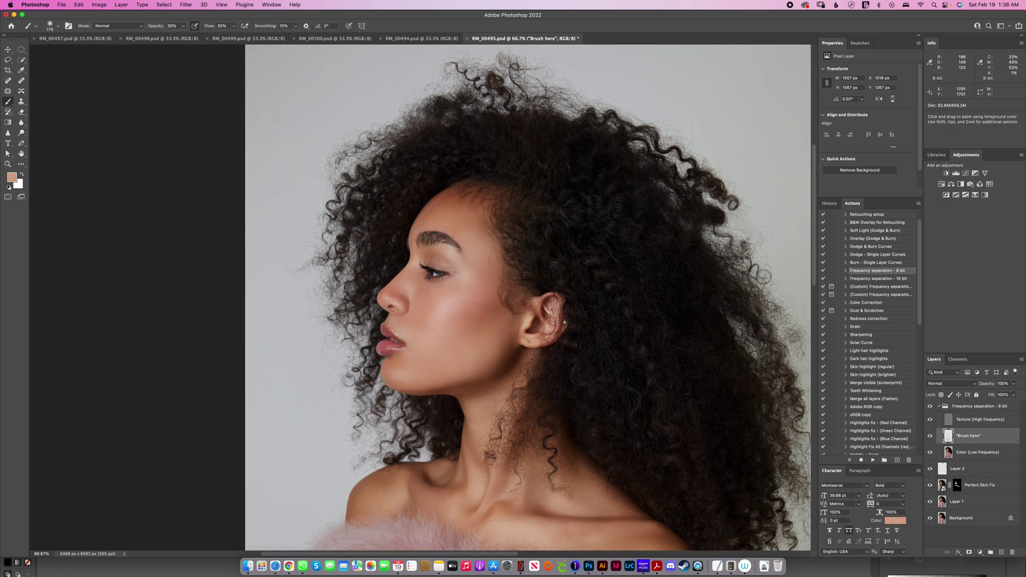
Compare the portrait with the frequency separation group hidden and shown, and invert the "Brush here" layer to check the painted areas.
click(930, 407)
click(931, 407)
key(super+i)
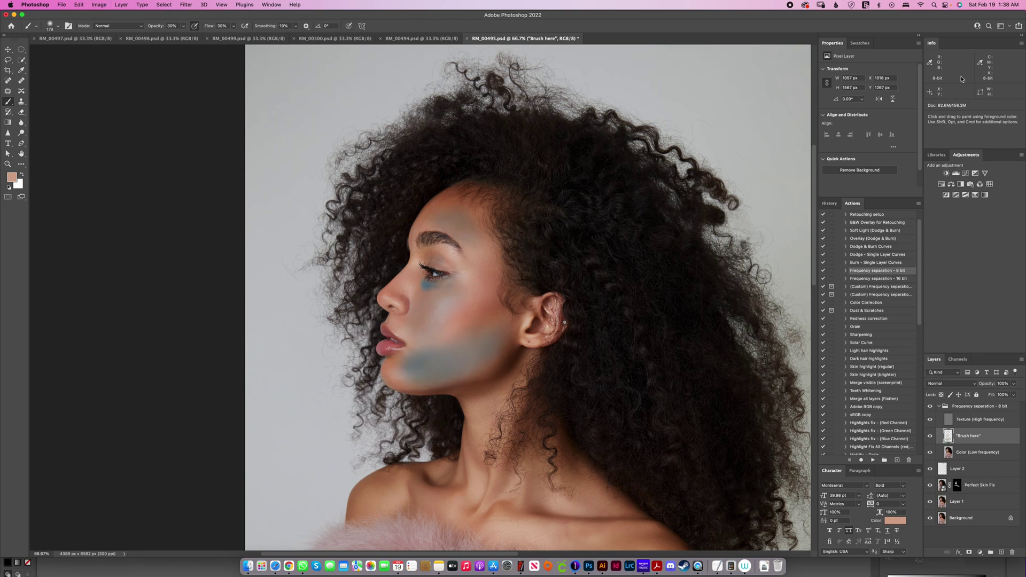
Merge the frequency separation group into a single layer and delete the Layer 2 and Perfect Skin Fix layers.
click(965, 410)
key(super+e)
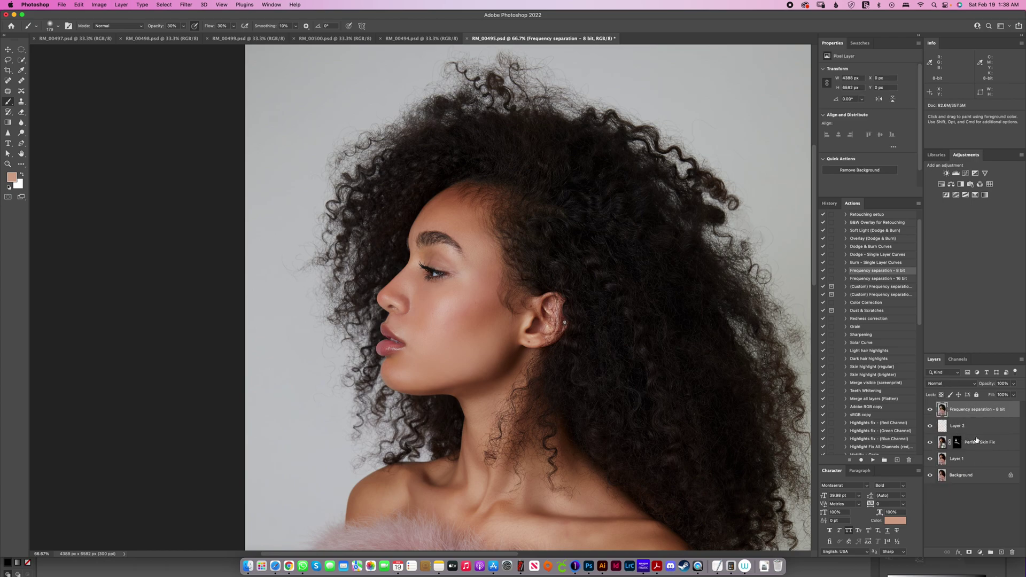
click(978, 444)
shift+click(971, 431)
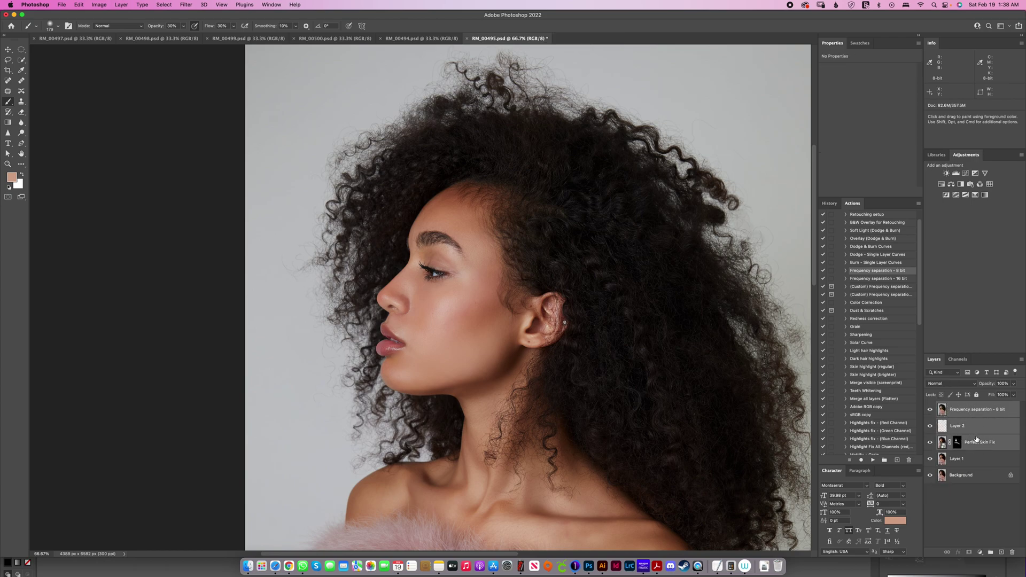
key(Delete)
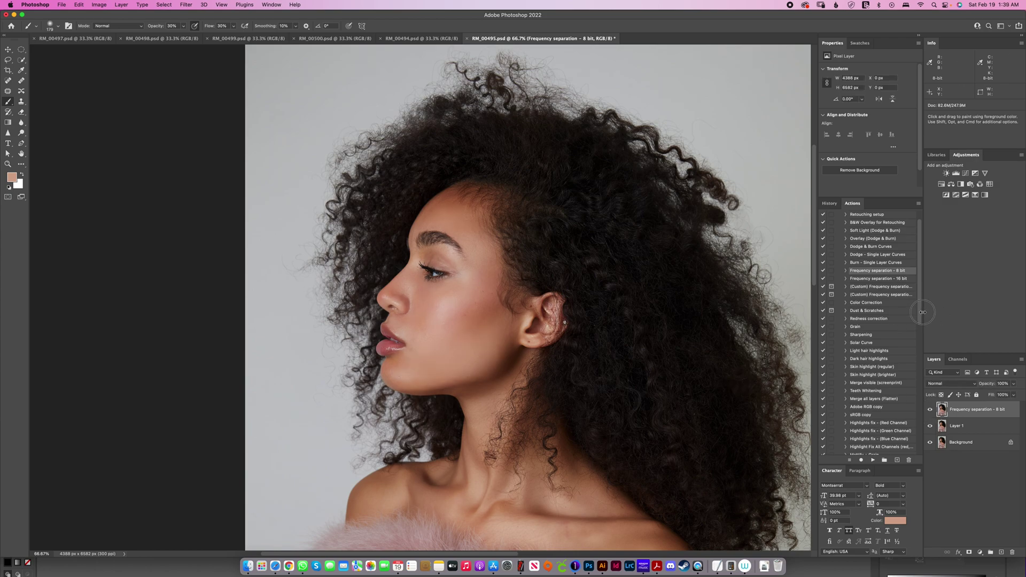
Run the Mattify + Grain action on the merged portrait.
scroll(899, 365, down, 5)
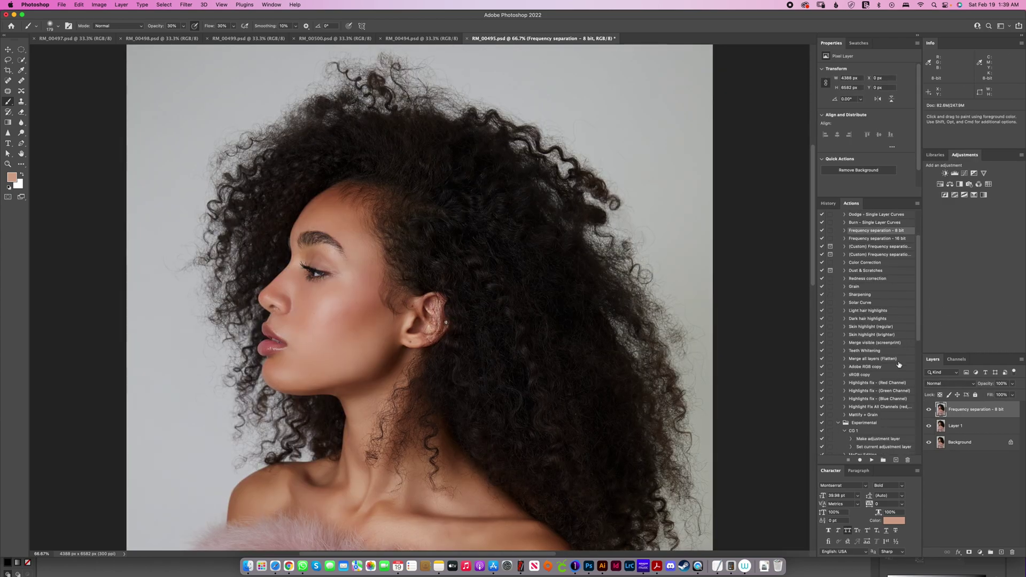
click(872, 417)
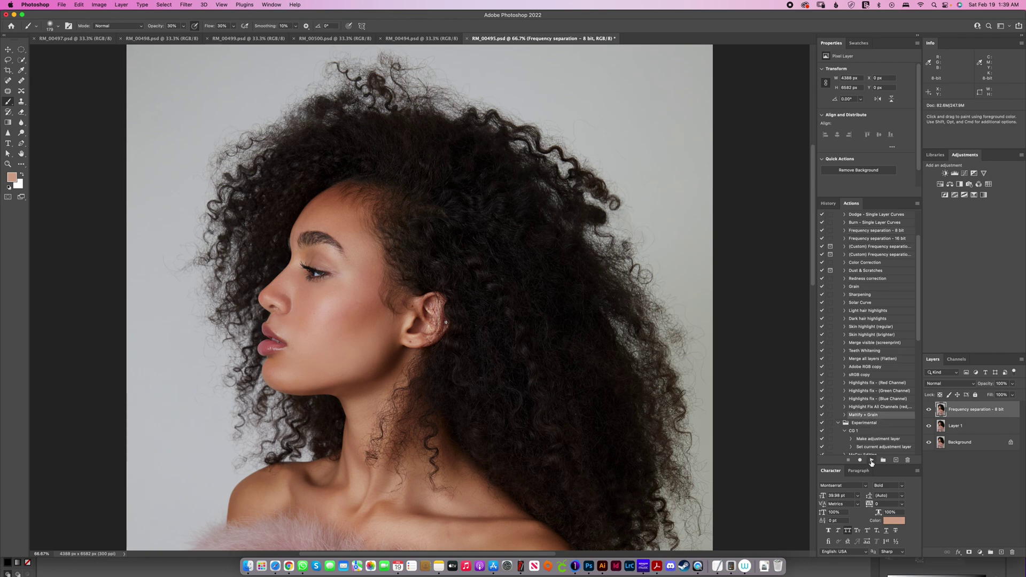
click(871, 461)
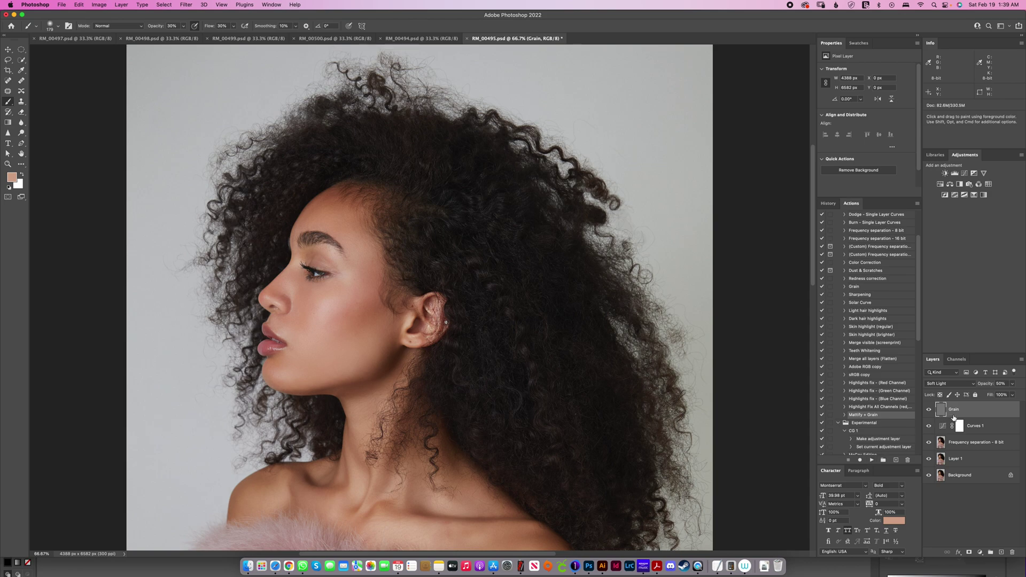
Run the McCoy CT 1 colour toning action from the Experimental set on top of the Grain layer.
scroll(883, 412, down, 7)
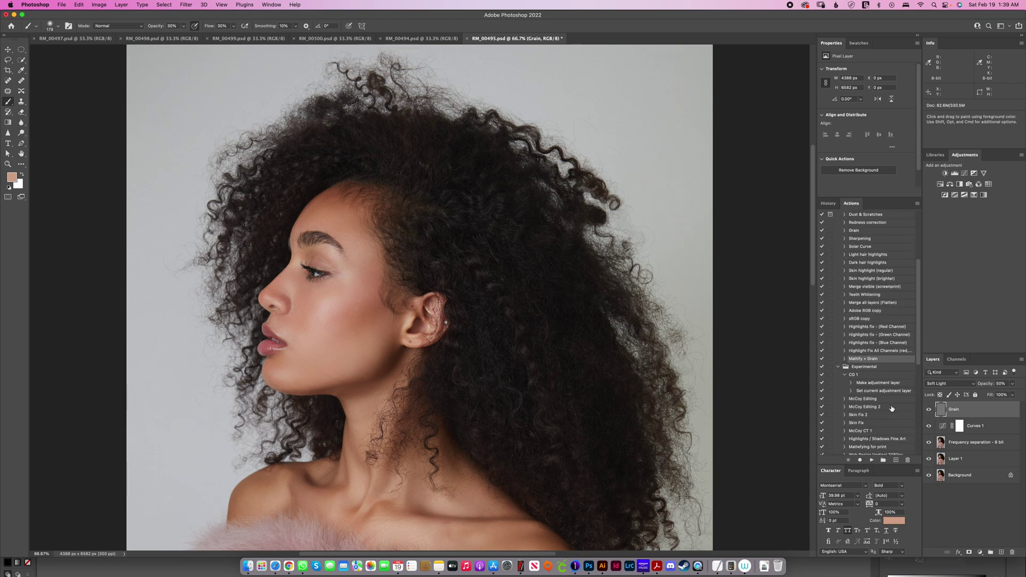
scroll(914, 369, down, 3)
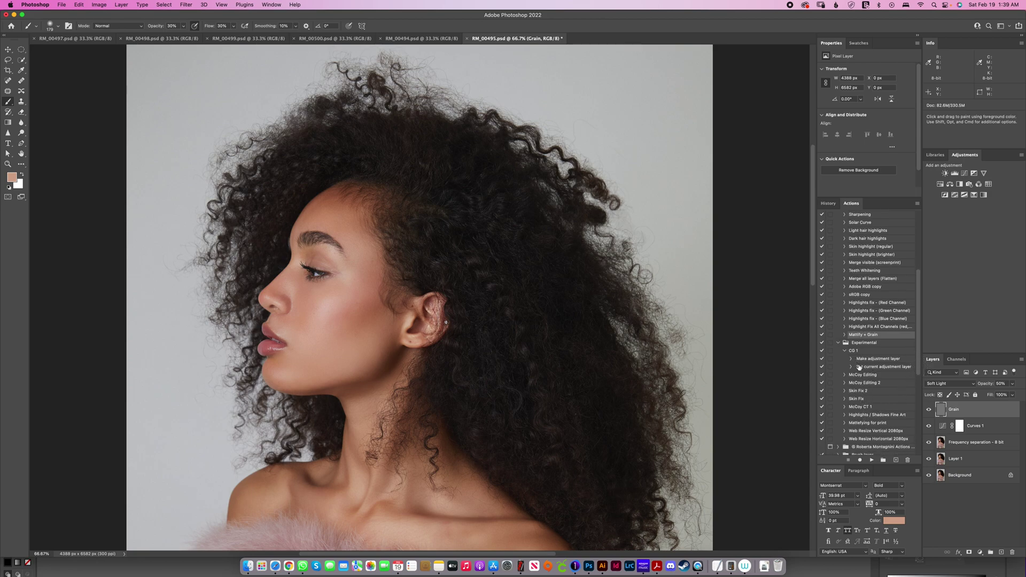
click(868, 408)
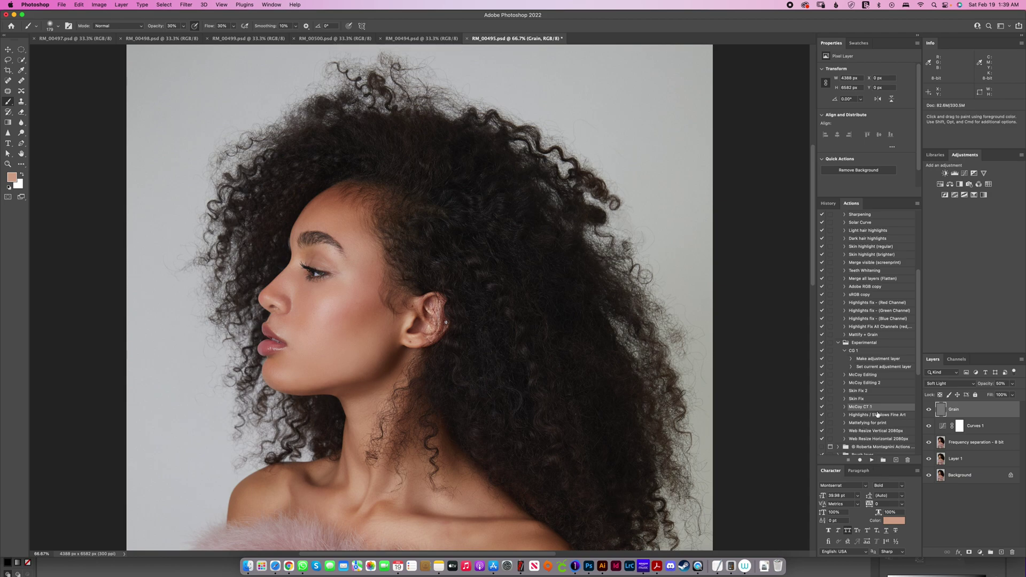
click(872, 461)
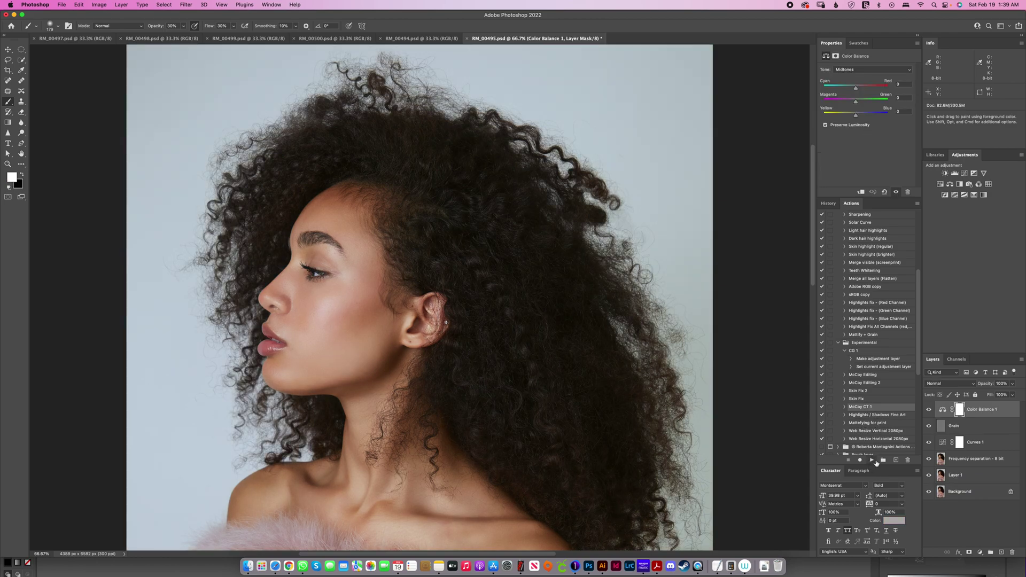
Examine the toned face at up to 200% and compare it with the original by repeatedly isolating the Background layer.
key(super+minus)
key(super+minus)
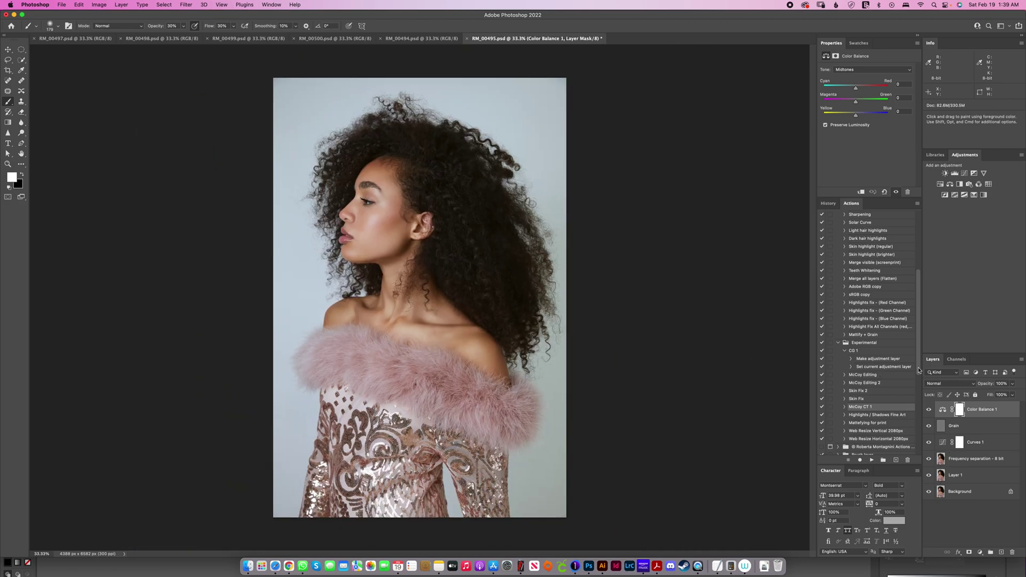
key(super+1)
drag(534, 268, 662, 467)
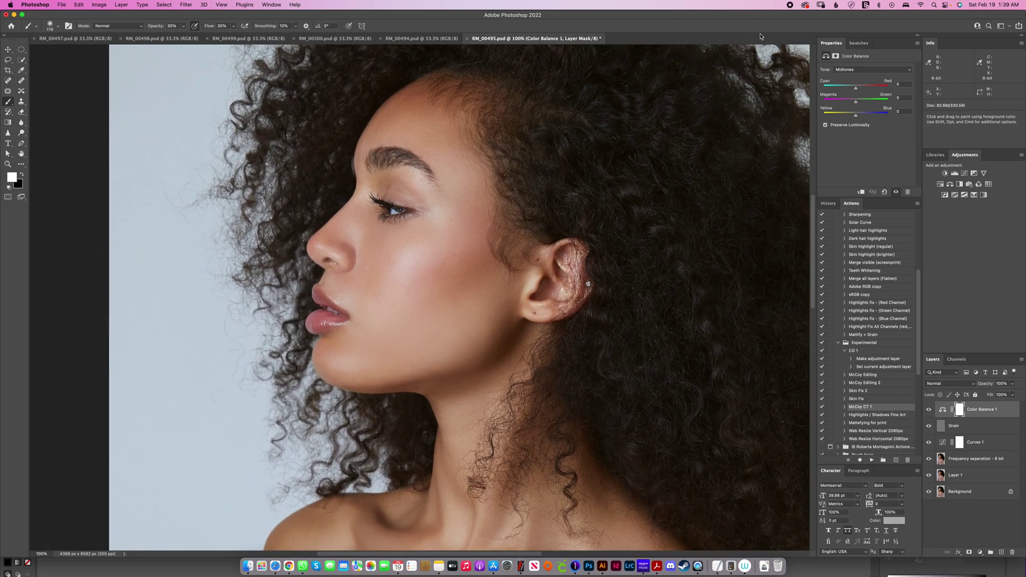
key(super+plus)
drag(593, 347, 591, 412)
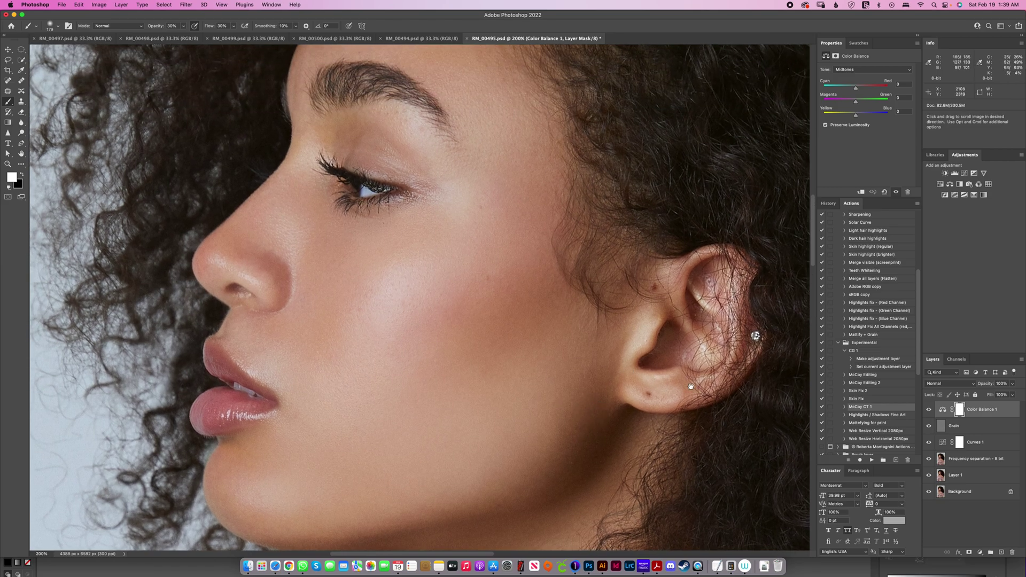
alt+click(932, 494)
alt+click(933, 494)
alt+click(933, 494)
alt+click(931, 492)
alt+click(931, 492)
alt+click(931, 492)
Compare the whole portrait with the isolated Background layer, and examine the face, hair and shoulders at 100%.
key(super+0)
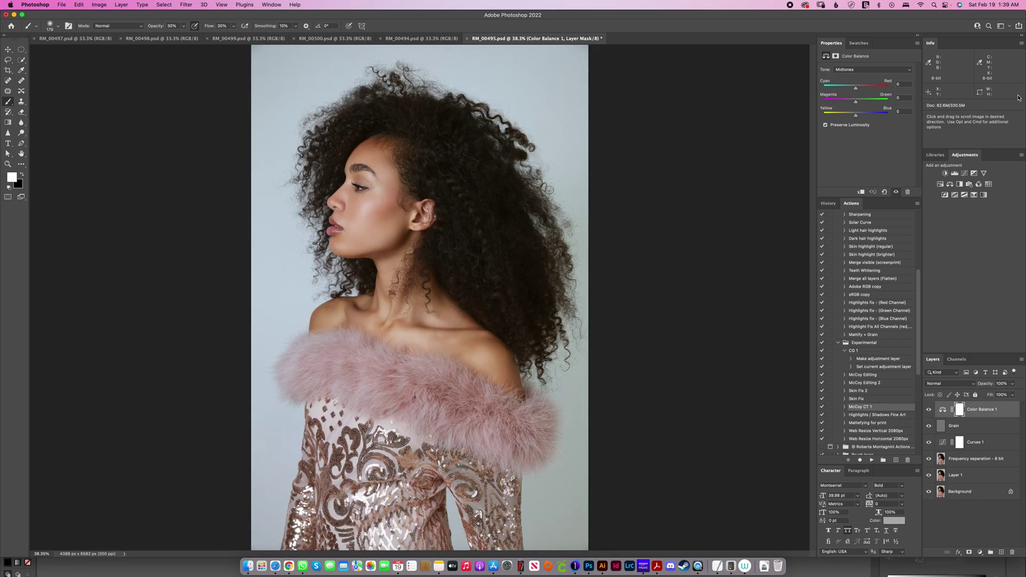
alt+click(932, 493)
alt+click(931, 493)
alt+click(930, 494)
alt+click(930, 493)
key(super+1)
drag(577, 313, 670, 465)
drag(618, 213, 566, 337)
drag(469, 492, 515, 340)
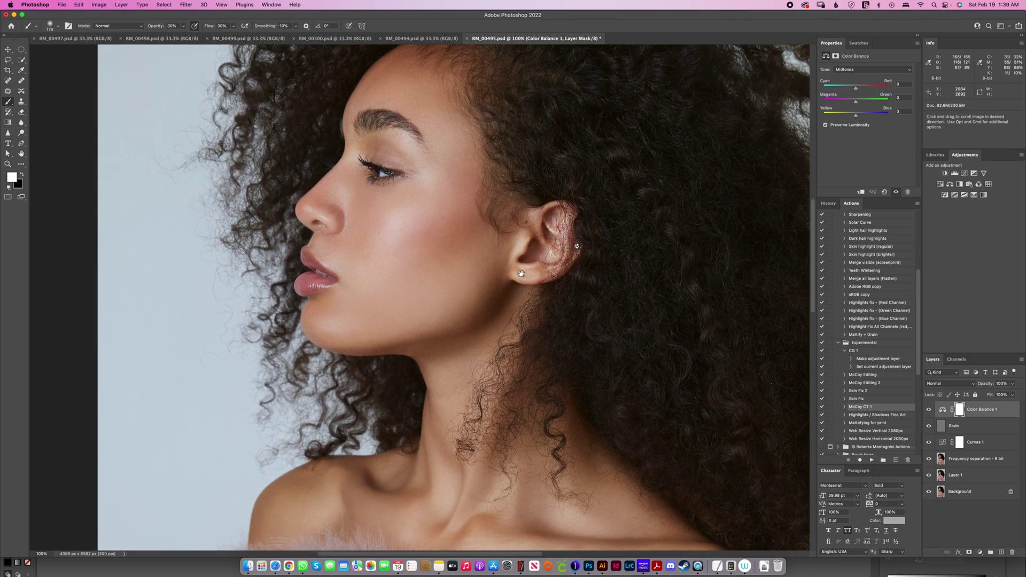
key(super+minus)
key(super+minus)
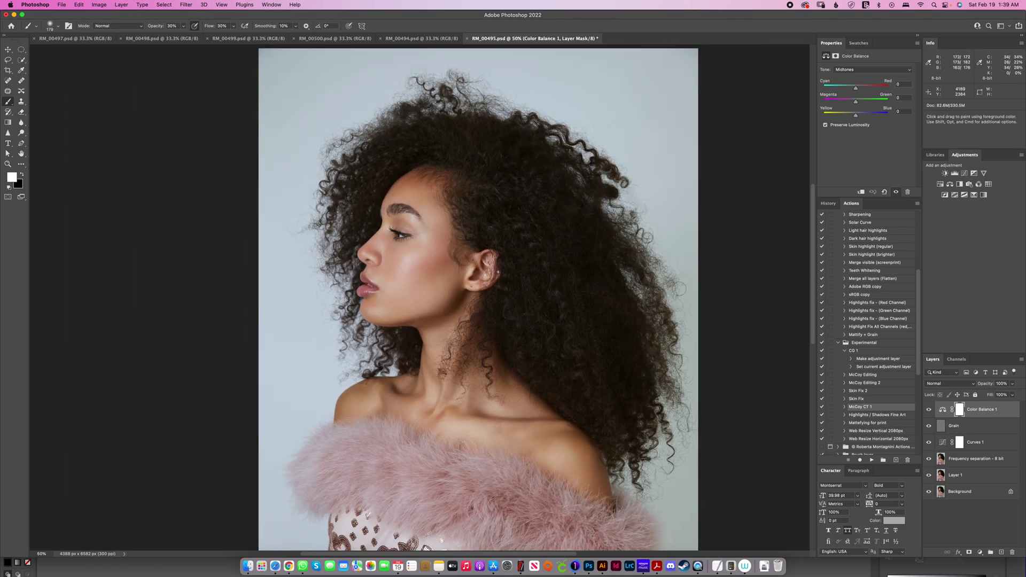